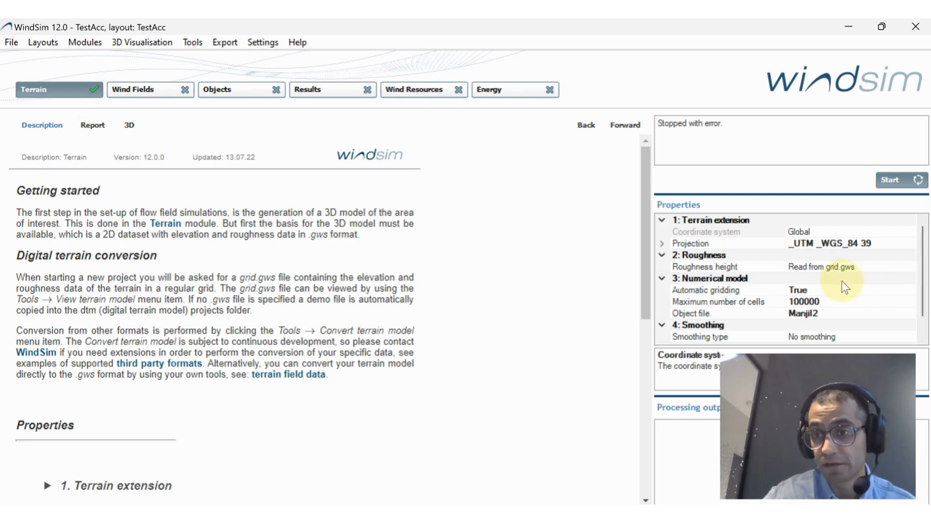
Review the Terrain module's properties and open its report with the 2D elevation field.
{"action": "scroll", "coordinate": [844, 285], "scroll_direction": "down", "scroll_amount": 1}
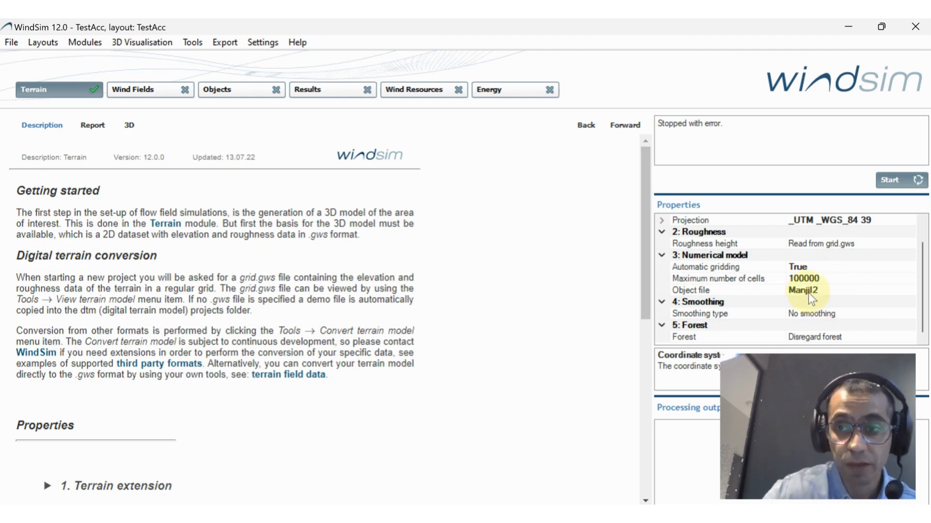
{"action": "left_click", "coordinate": [103, 127]}
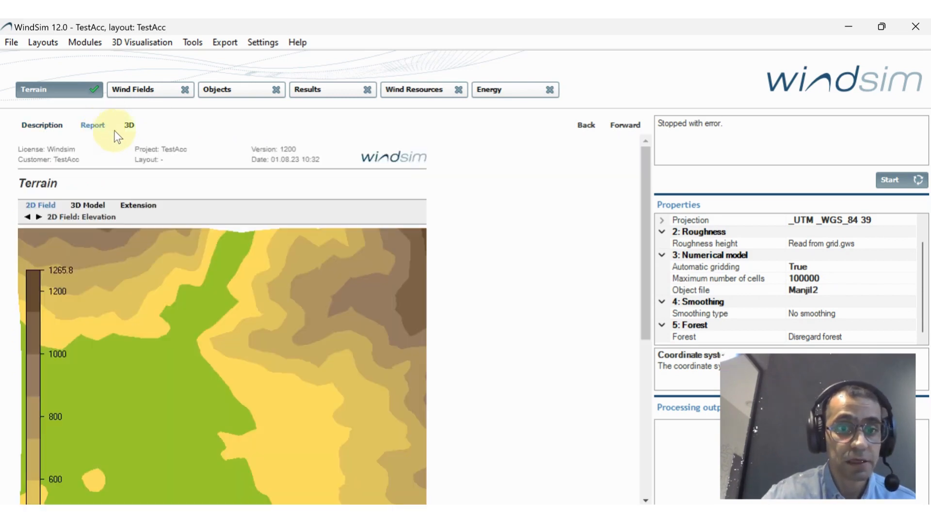
{"action": "left_click_drag", "start_coordinate": [644, 266], "coordinate": [630, 250]}
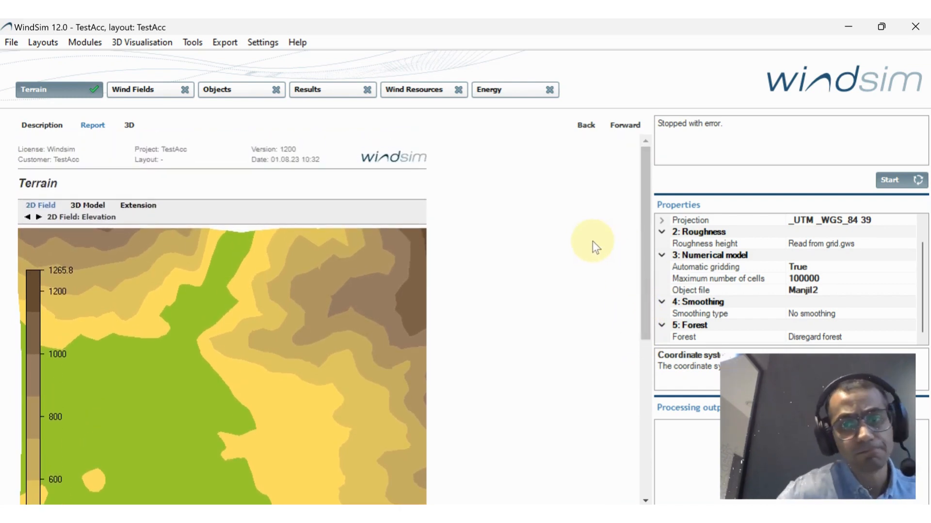
Minimize the desktop program and switch to the WindSim Cloud projects page in the browser.
{"action": "left_click", "coordinate": [13, 45]}
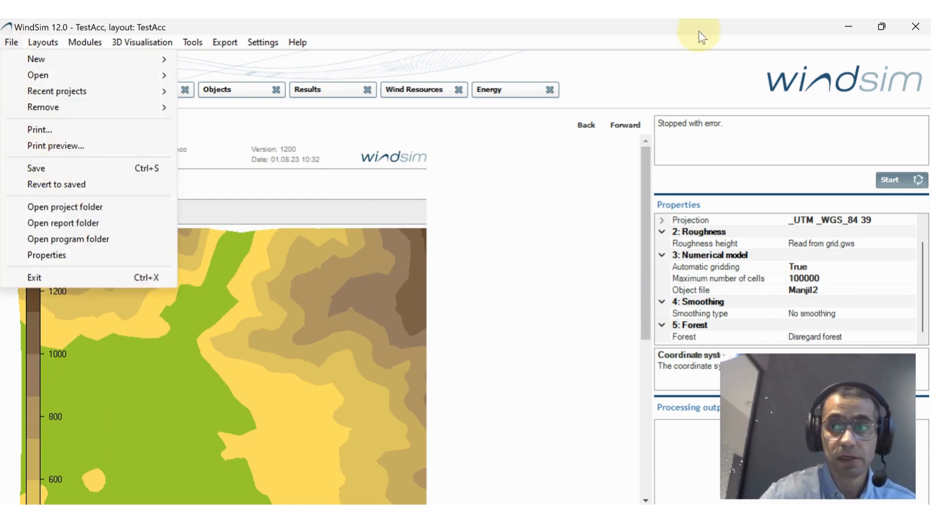
{"action": "left_click", "coordinate": [846, 30]}
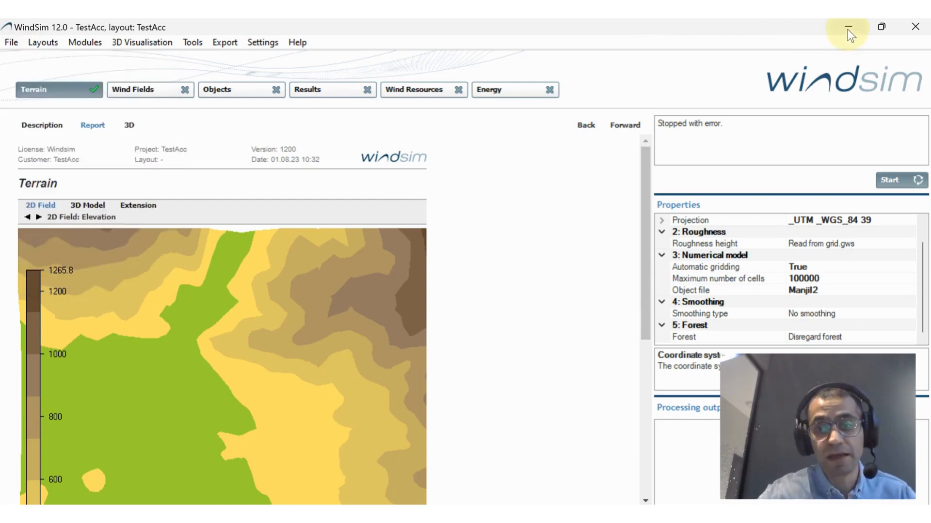
{"action": "left_click", "coordinate": [846, 30]}
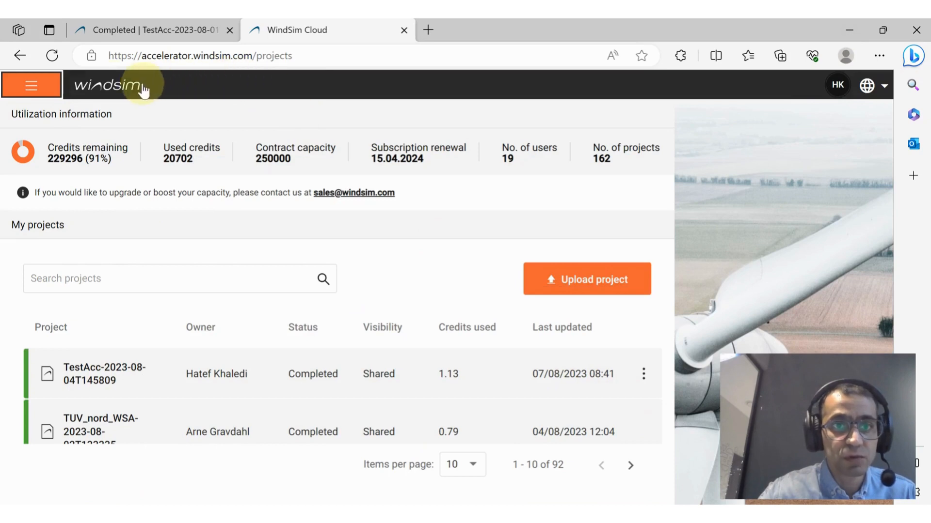
Upload the TestAcc folder from Documents > WindSim Projects as a new cloud project.
{"action": "left_click", "coordinate": [589, 287]}
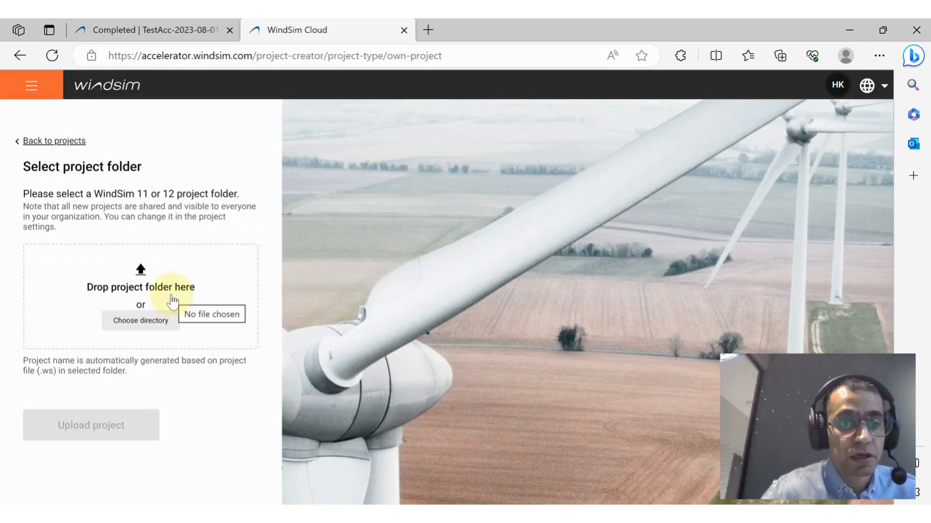
{"action": "left_click", "coordinate": [167, 324]}
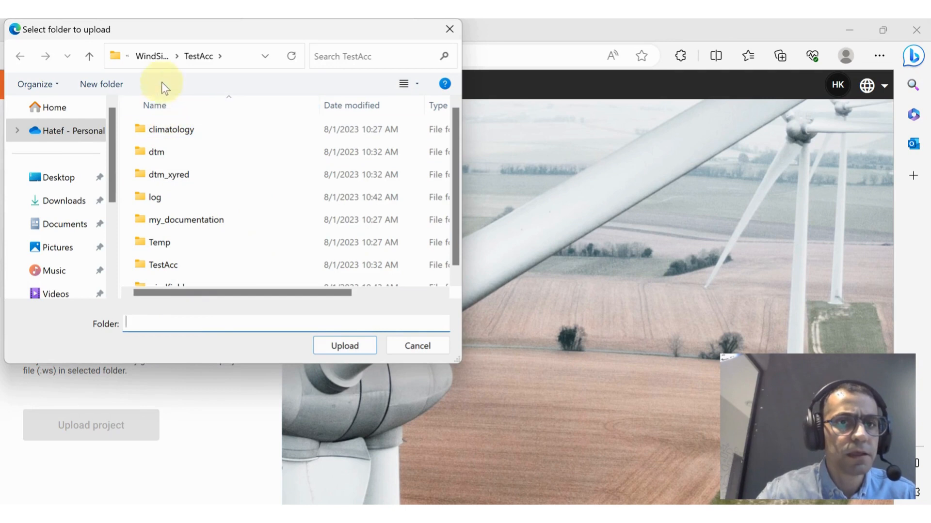
{"action": "left_click", "coordinate": [156, 62]}
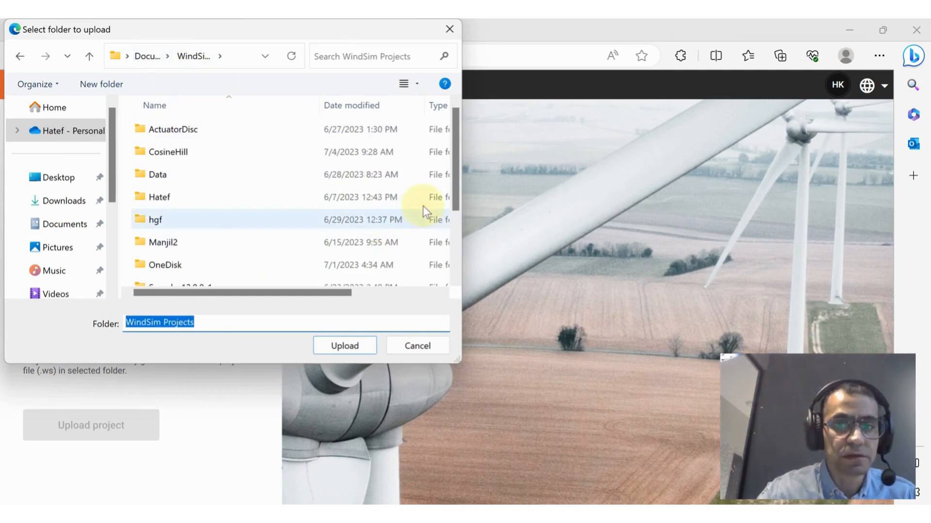
{"action": "left_click_drag", "start_coordinate": [461, 363], "coordinate": [599, 432]}
{"action": "left_click", "coordinate": [209, 336]}
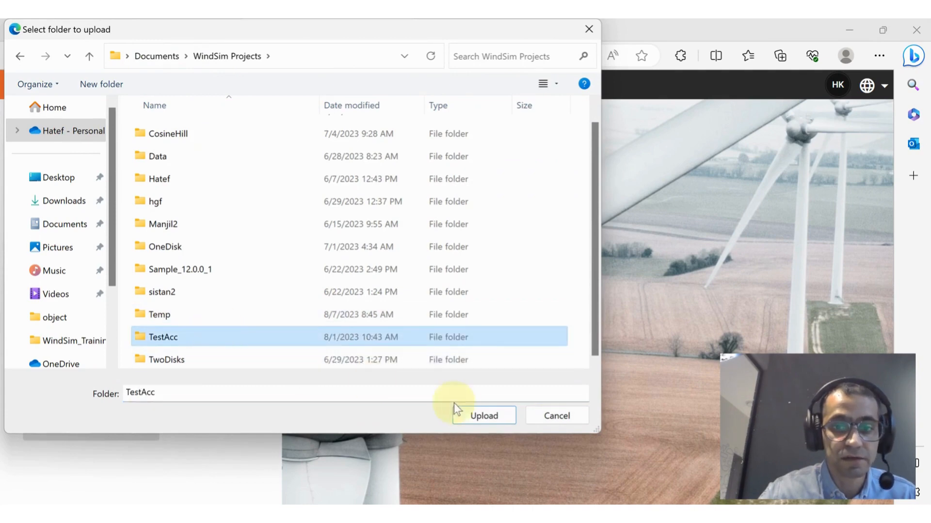
{"action": "left_click", "coordinate": [477, 416]}
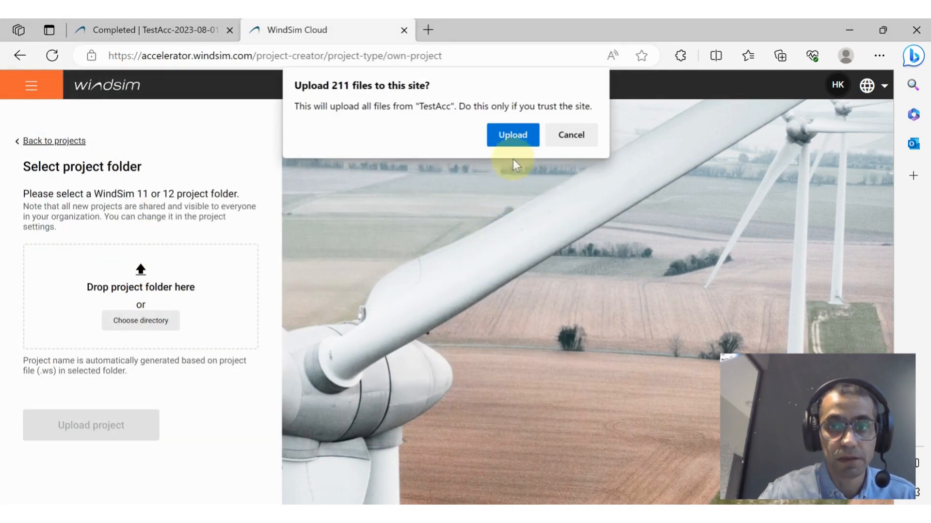
{"action": "left_click", "coordinate": [518, 141]}
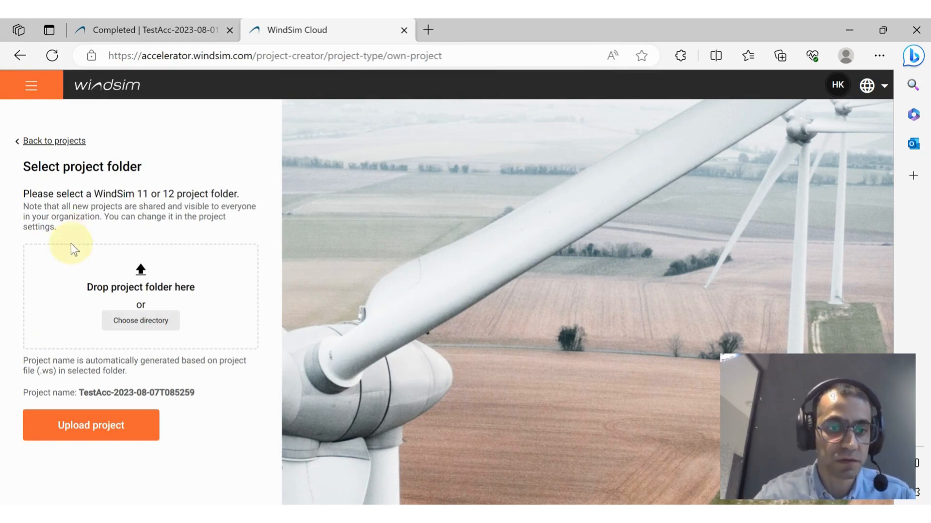
{"action": "left_click", "coordinate": [71, 427]}
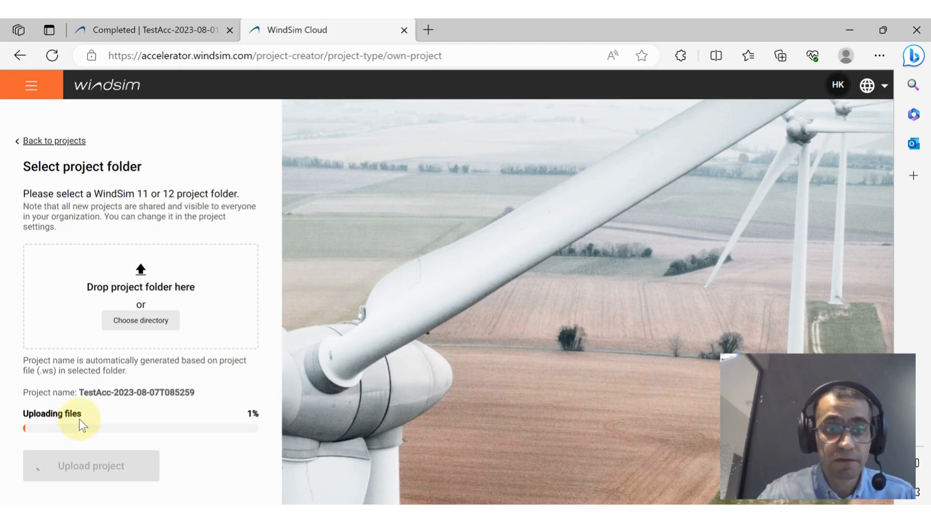
Go to the dashboard in the other browser tab and open the completed project TestAcc-2023-08-04T145809.
{"action": "left_click", "coordinate": [156, 28]}
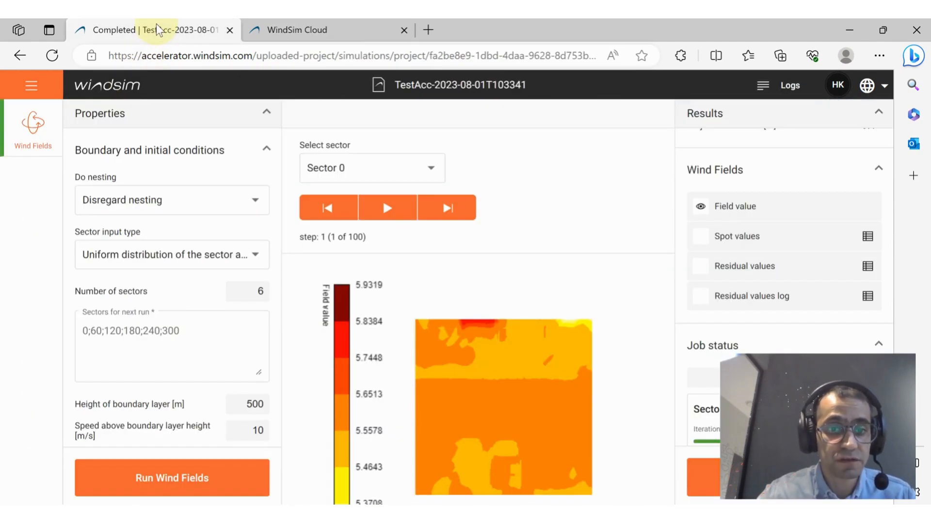
{"action": "left_click", "coordinate": [31, 86]}
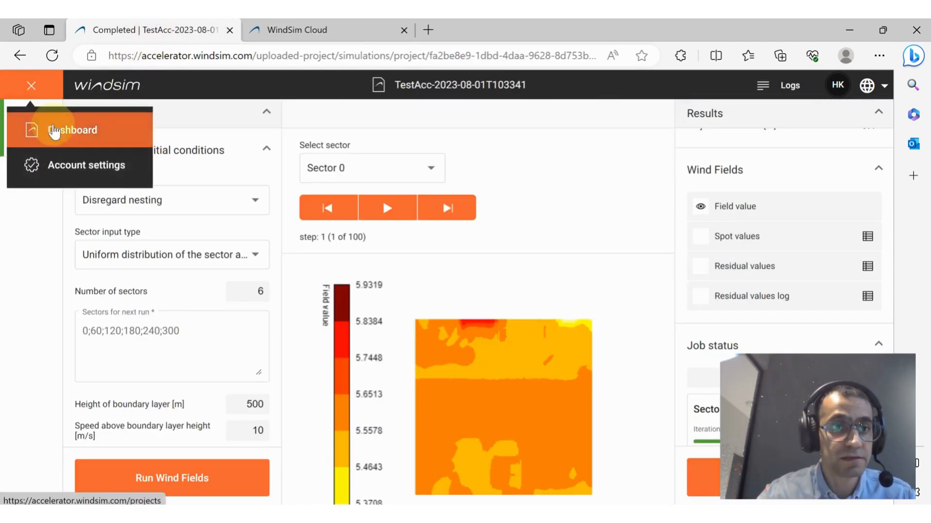
{"action": "left_click", "coordinate": [55, 131]}
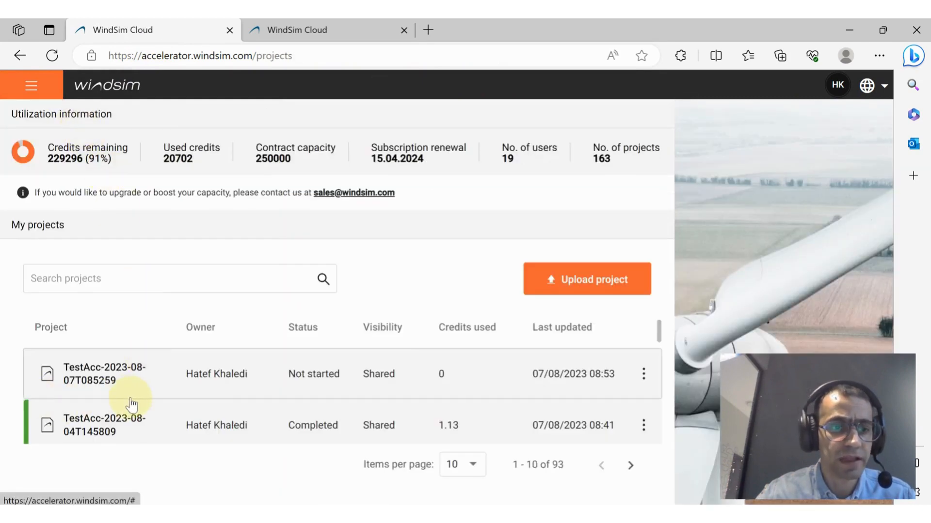
{"action": "scroll", "coordinate": [131, 405], "scroll_direction": "down", "scroll_amount": 1}
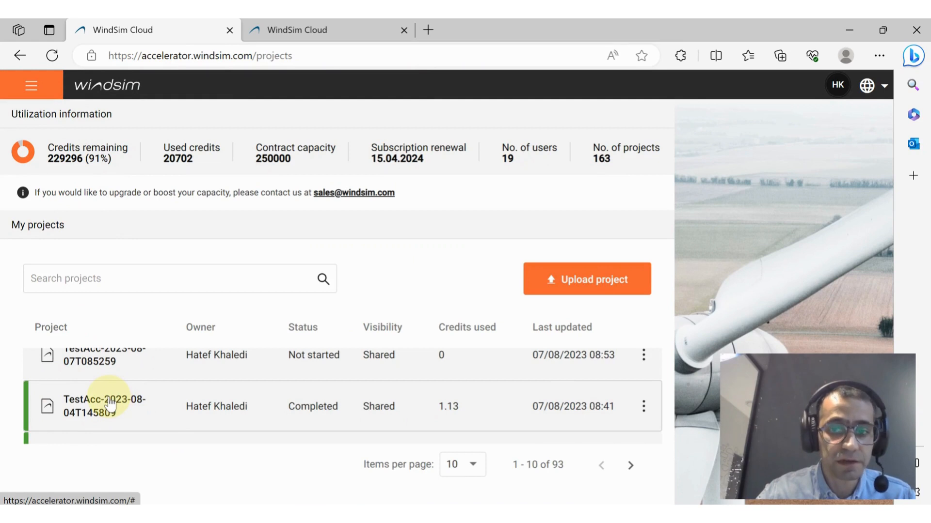
{"action": "left_click", "coordinate": [110, 403]}
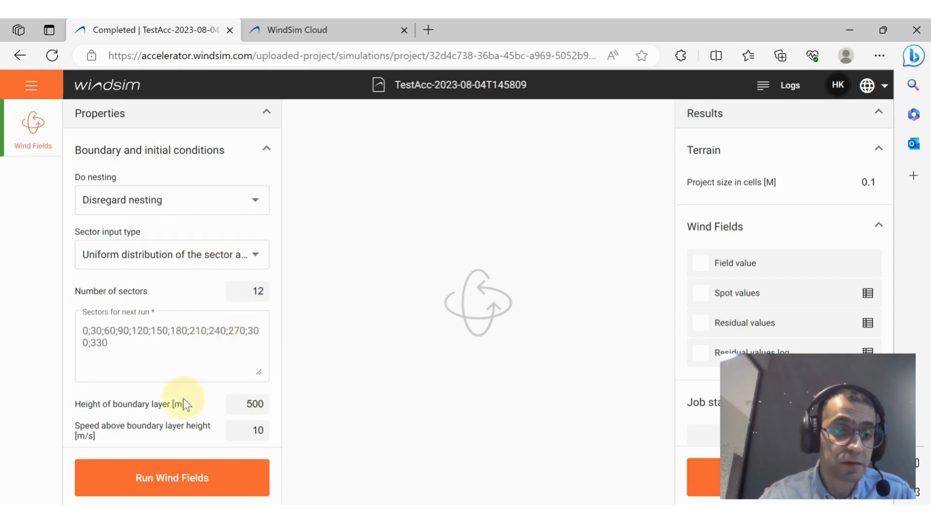
Examine the Wind Fields boundary and initial conditions, including the boundary condition at the top.
{"action": "scroll", "coordinate": [201, 389], "scroll_direction": "down", "scroll_amount": 3}
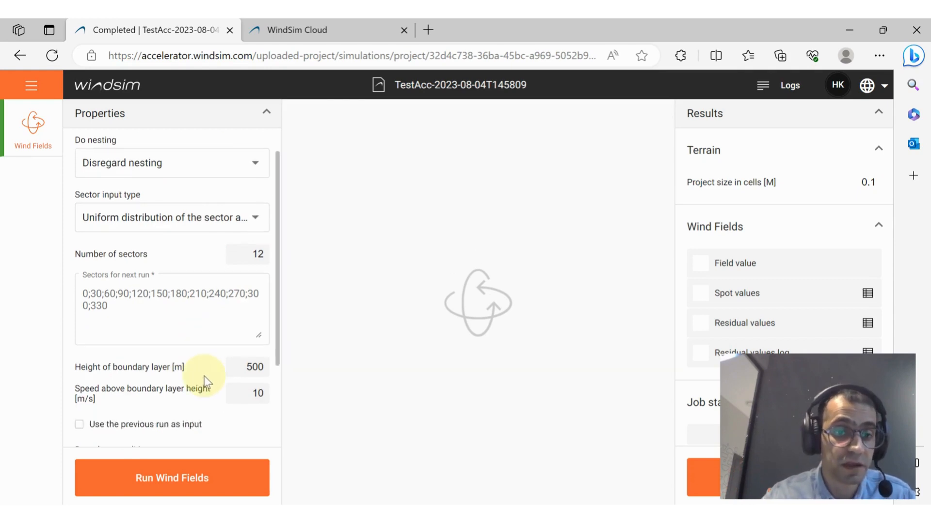
{"action": "scroll", "coordinate": [204, 375], "scroll_direction": "down", "scroll_amount": 2}
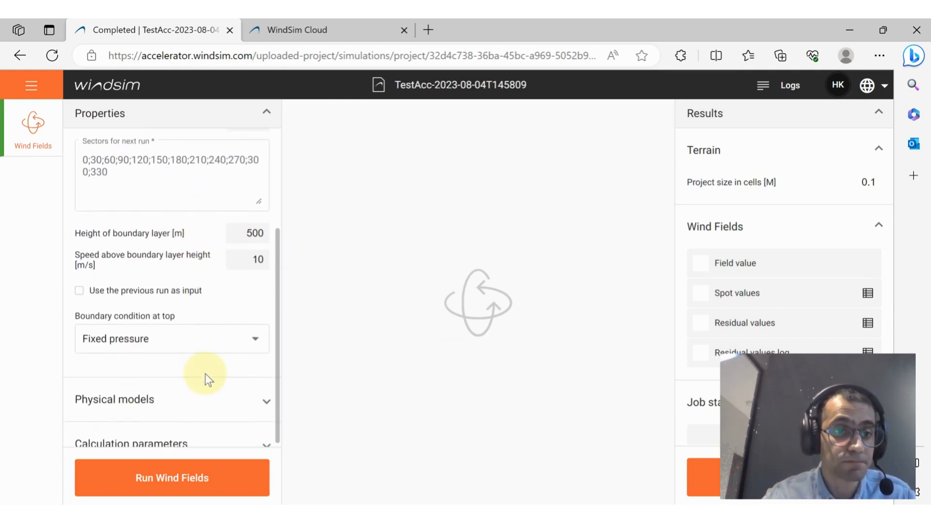
{"action": "left_click", "coordinate": [229, 348]}
{"action": "left_click", "coordinate": [228, 349]}
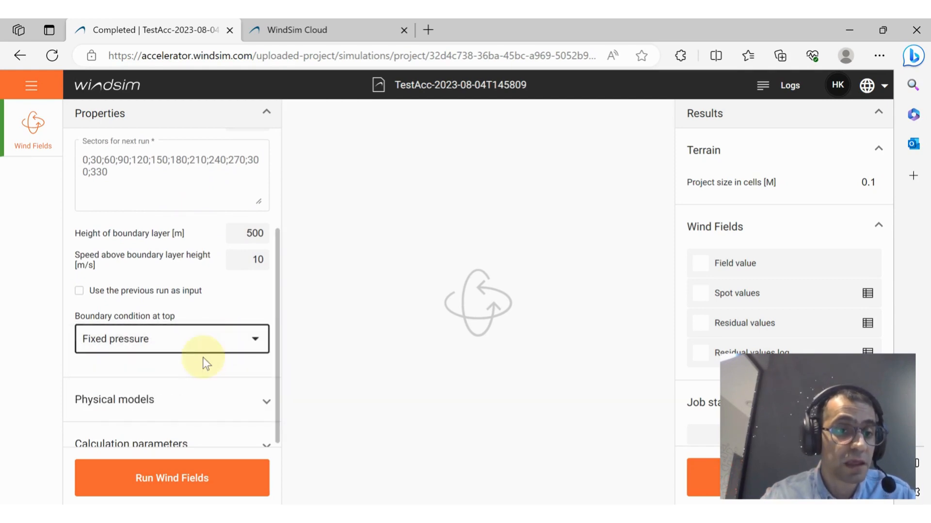
Expand Physical models, Calculation parameters and Convergence monitoring to examine the Wind Fields settings.
{"action": "scroll", "coordinate": [204, 360], "scroll_direction": "down", "scroll_amount": 1}
{"action": "left_click", "coordinate": [205, 361]}
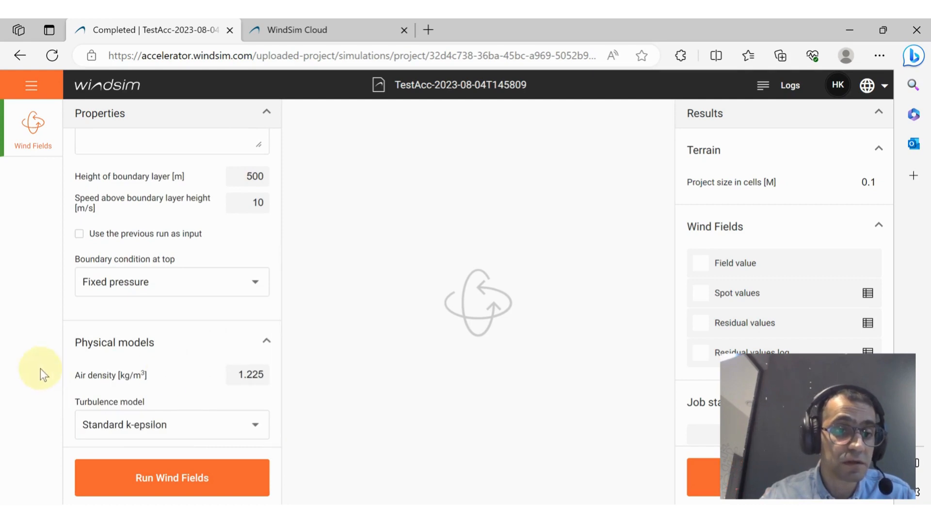
{"action": "scroll", "coordinate": [89, 365], "scroll_direction": "down", "scroll_amount": 1}
{"action": "scroll", "coordinate": [89, 372], "scroll_direction": "down", "scroll_amount": 1}
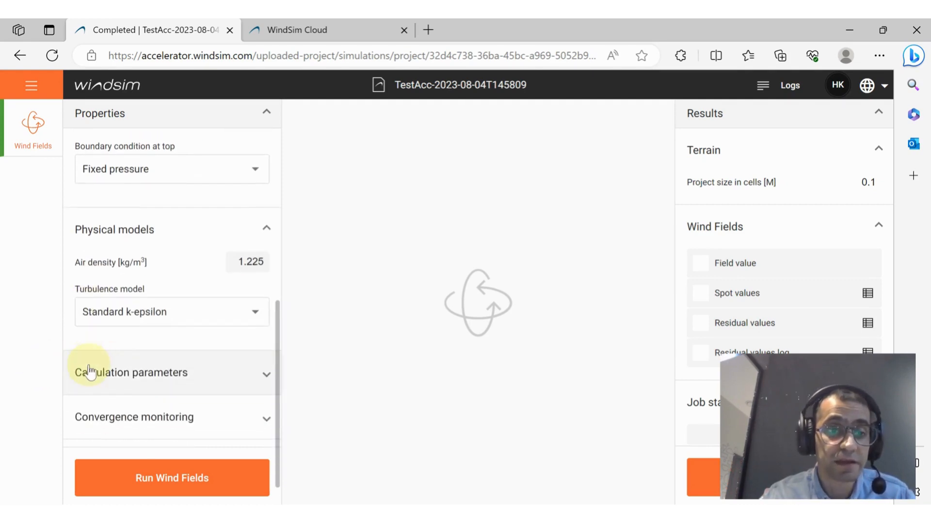
{"action": "left_click", "coordinate": [91, 373]}
{"action": "scroll", "coordinate": [70, 370], "scroll_direction": "down", "scroll_amount": 1}
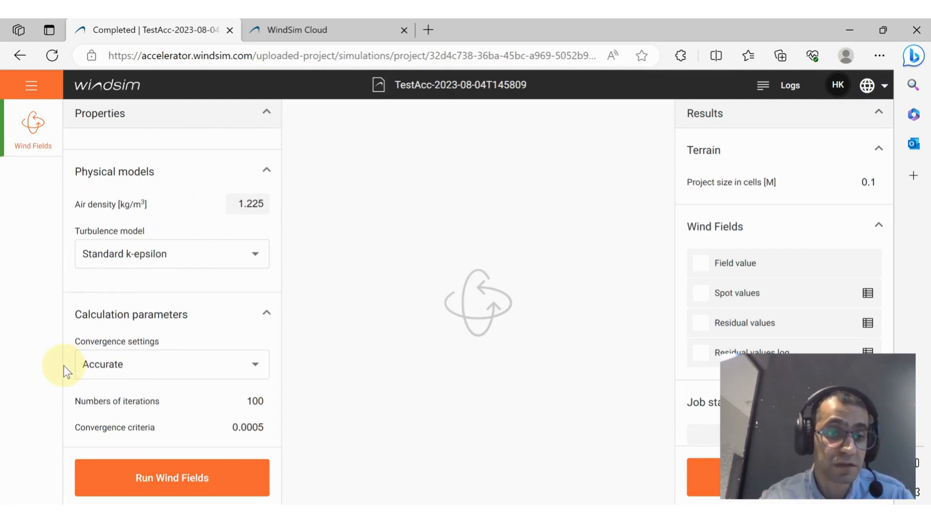
{"action": "scroll", "coordinate": [104, 382], "scroll_direction": "down", "scroll_amount": 1}
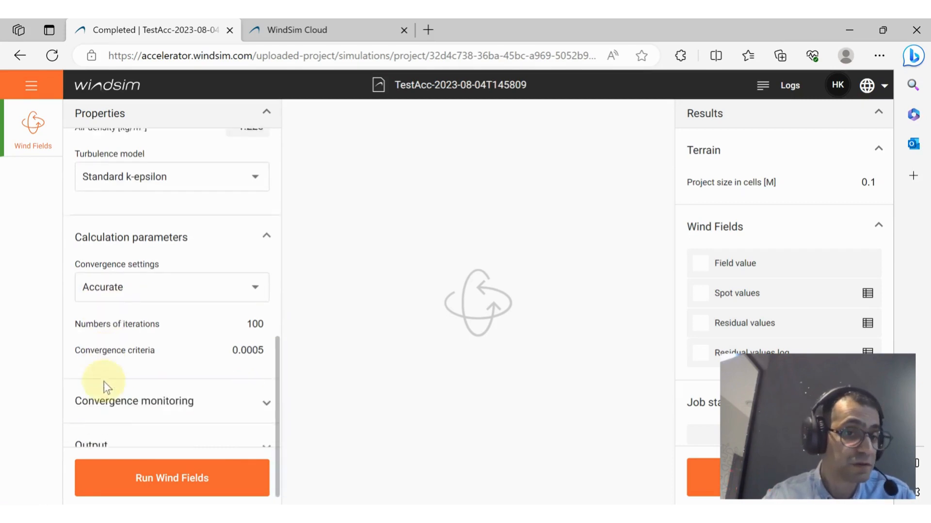
{"action": "left_click", "coordinate": [108, 390]}
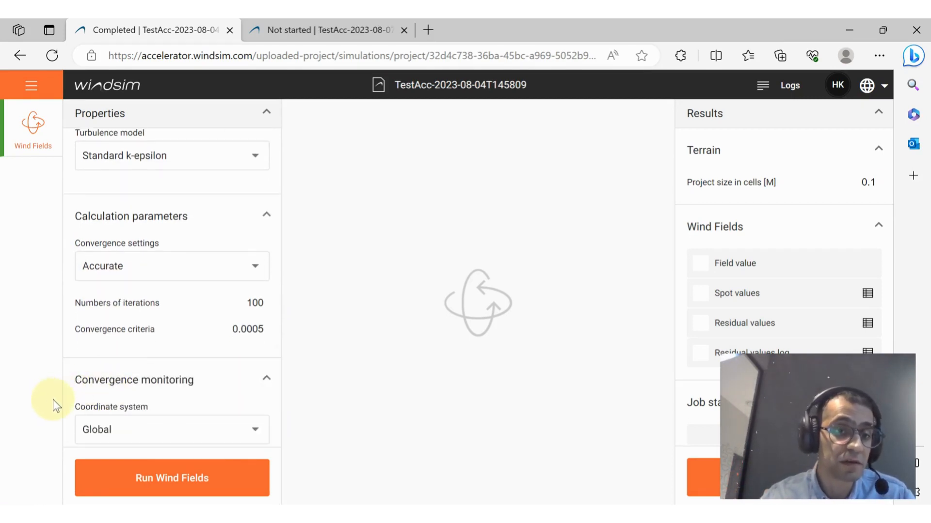
{"action": "scroll", "coordinate": [64, 396], "scroll_direction": "down", "scroll_amount": 3}
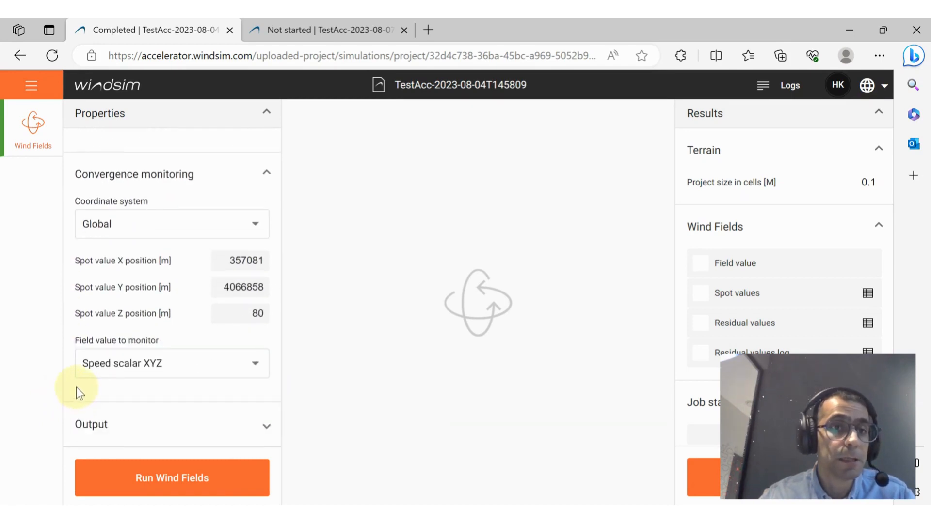
Return to the dashboard and open the completed project TestAcc-2023-08-01T103341.
{"action": "left_click", "coordinate": [31, 85]}
{"action": "left_click", "coordinate": [46, 129]}
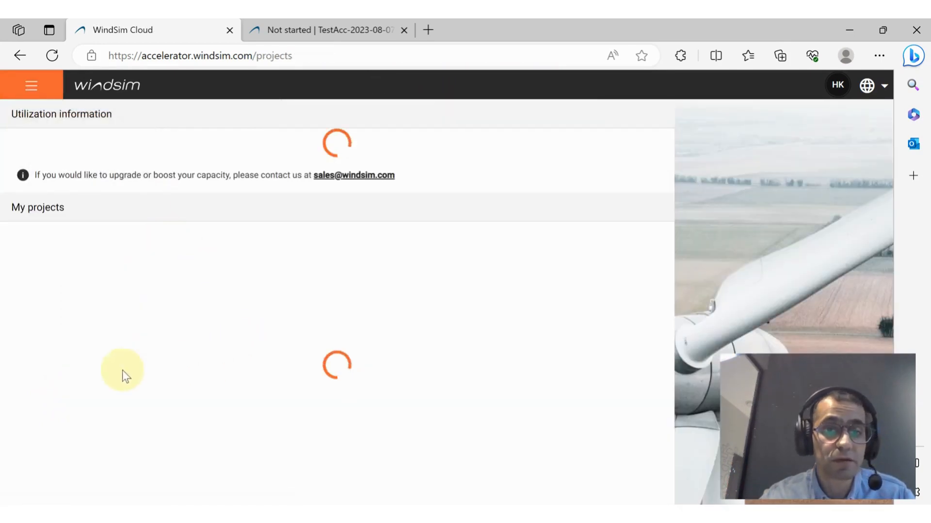
{"action": "scroll", "coordinate": [228, 388], "scroll_direction": "down", "scroll_amount": 2}
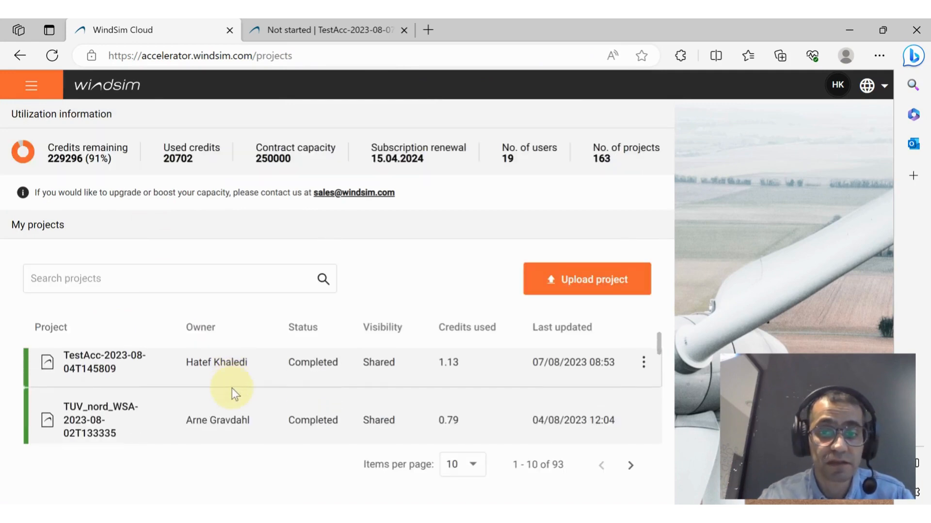
{"action": "scroll", "coordinate": [232, 389], "scroll_direction": "down", "scroll_amount": 2}
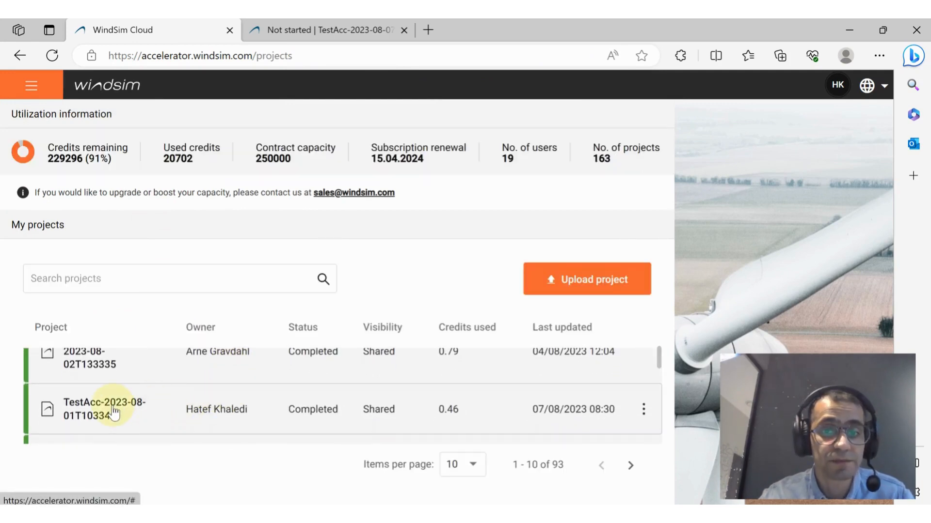
{"action": "left_click", "coordinate": [113, 413]}
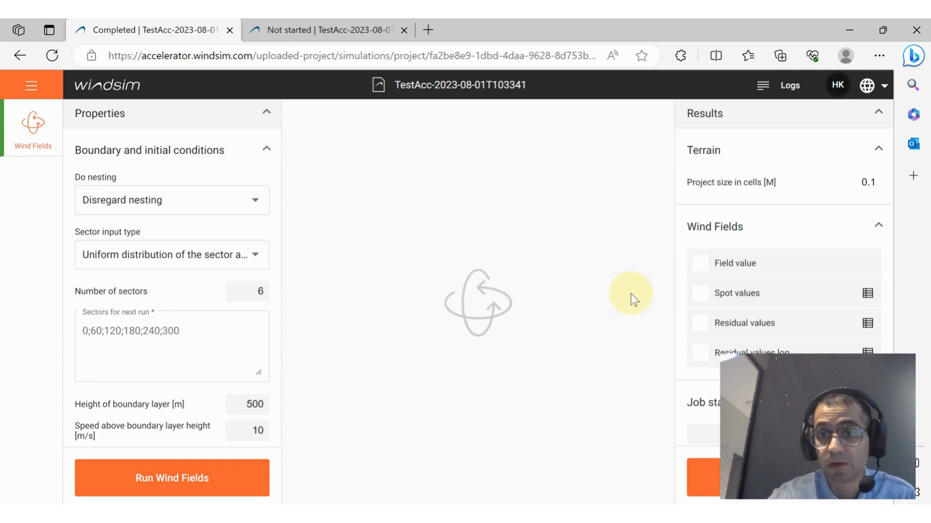
Show the Wind Fields field value result for Sector 0 and review the job status of the sectors.
{"action": "left_click", "coordinate": [702, 276]}
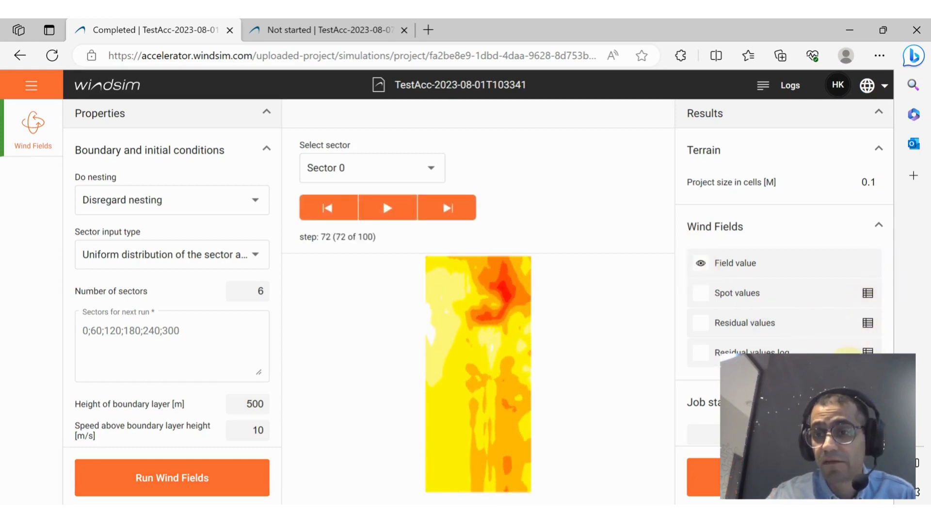
{"action": "scroll", "coordinate": [855, 334], "scroll_direction": "down", "scroll_amount": 3}
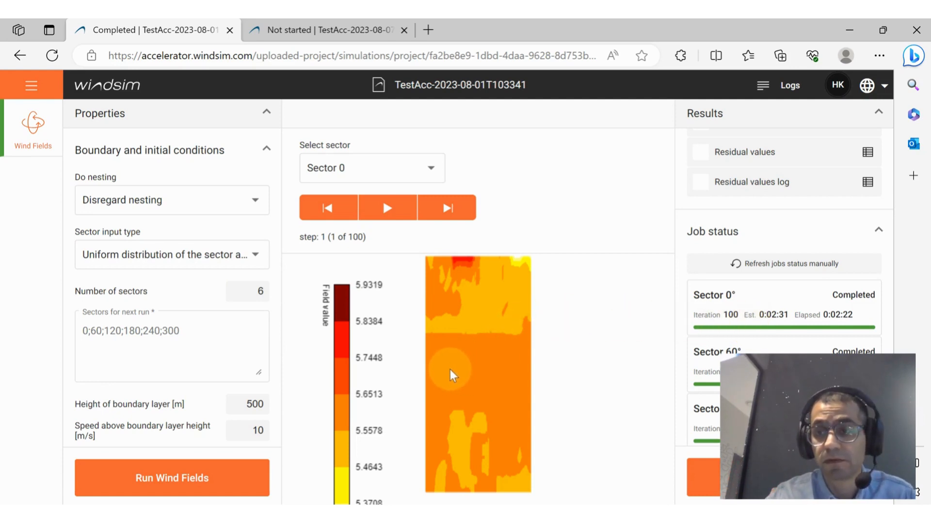
{"action": "scroll", "coordinate": [823, 348], "scroll_direction": "up", "scroll_amount": 4}
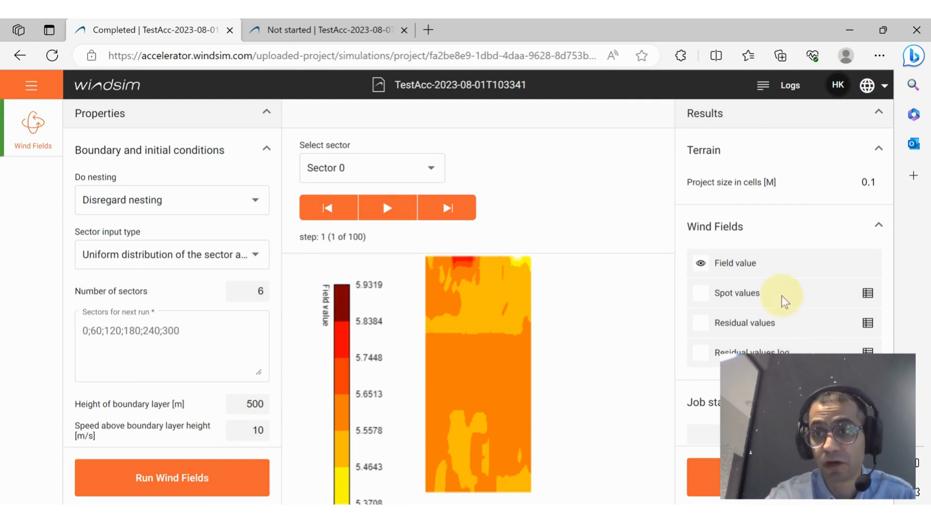
{"action": "scroll", "coordinate": [786, 310], "scroll_direction": "down", "scroll_amount": 3}
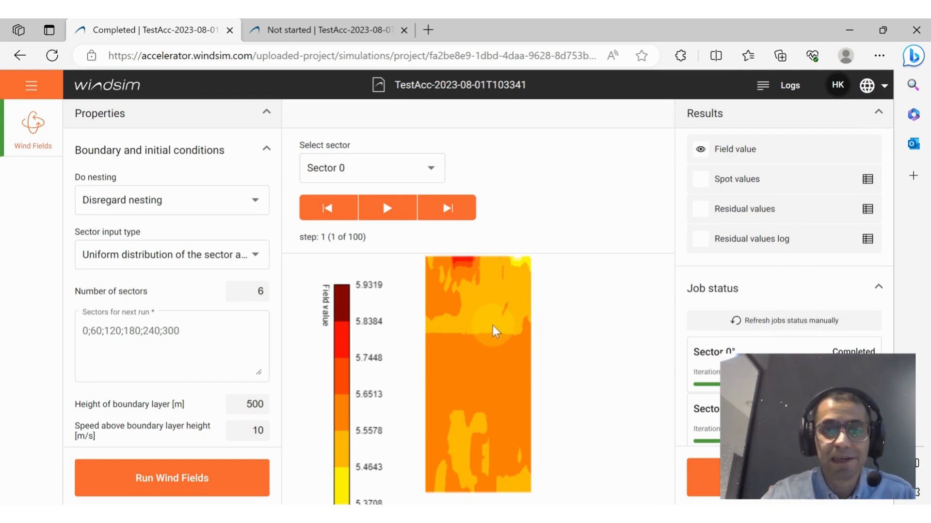
Examine the Sector 0 field value map at different magnifications.
{"action": "scroll", "coordinate": [493, 376], "scroll_direction": "up", "scroll_amount": 1}
{"action": "scroll", "coordinate": [493, 374], "scroll_direction": "down", "scroll_amount": 2}
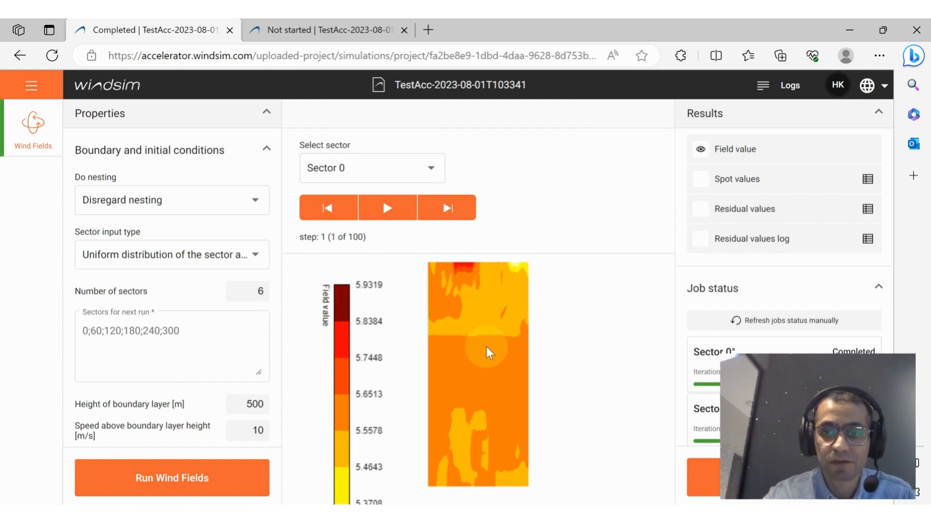
{"action": "scroll", "coordinate": [485, 384], "scroll_direction": "down", "scroll_amount": 2}
{"action": "scroll", "coordinate": [484, 381], "scroll_direction": "up", "scroll_amount": 2}
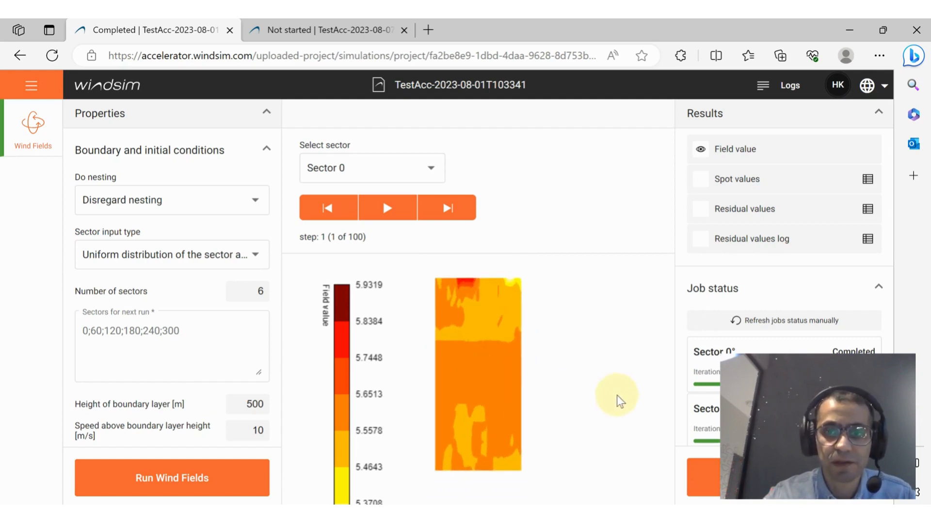
{"action": "scroll", "coordinate": [613, 393], "scroll_direction": "up", "scroll_amount": 1}
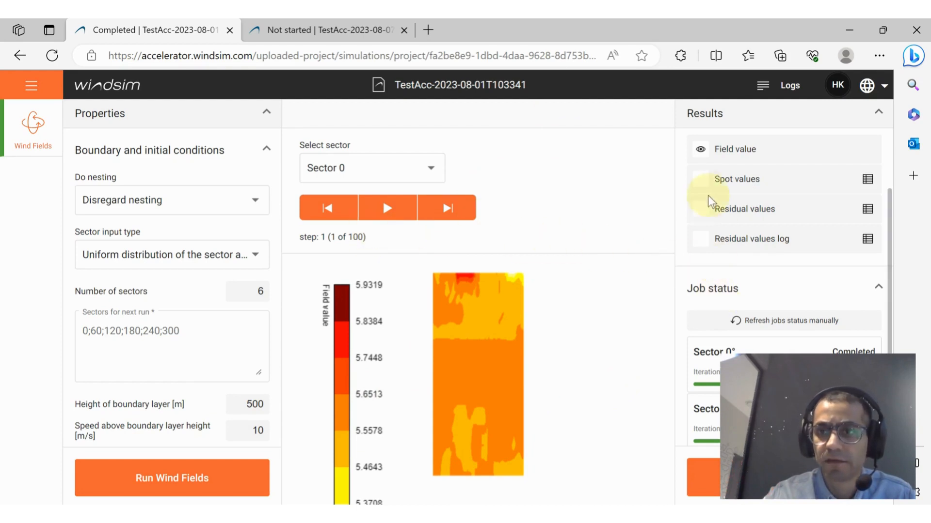
Show the spot values for Sector 0 instead of the field value and review the expanded tabular data.
{"action": "left_click", "coordinate": [700, 149]}
{"action": "left_click", "coordinate": [700, 181]}
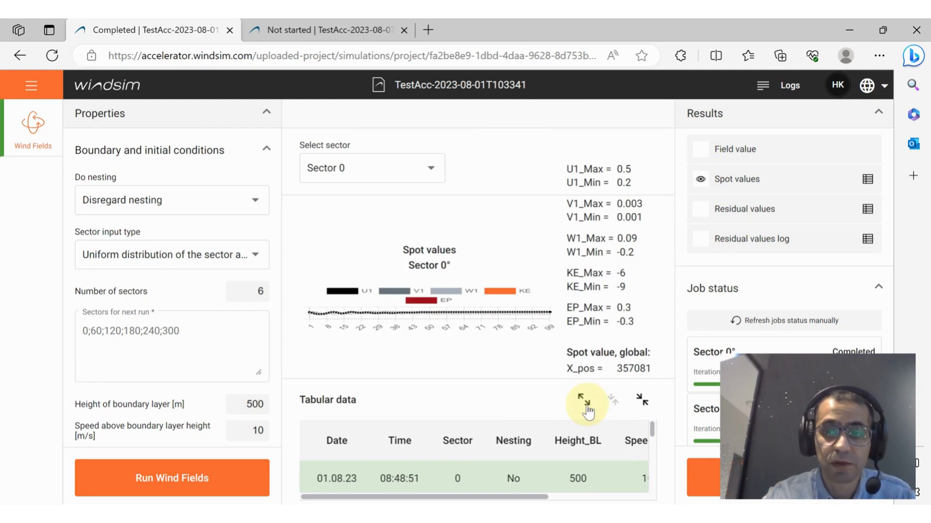
{"action": "left_click", "coordinate": [585, 404]}
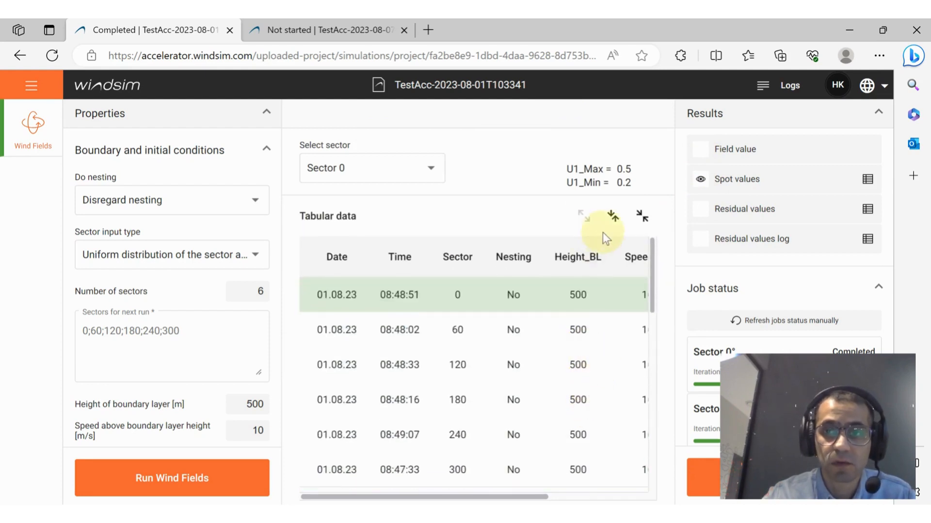
{"action": "left_click", "coordinate": [611, 217]}
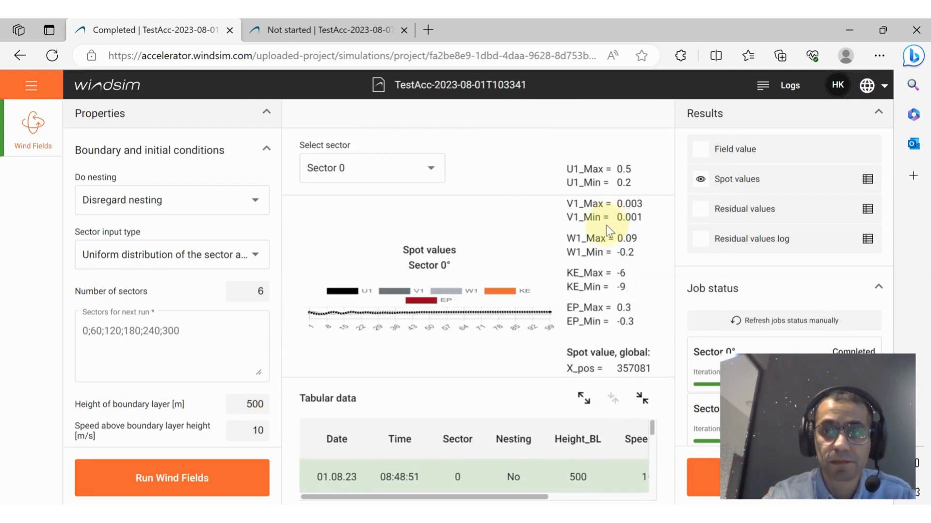
Collapse the tabular data to enlarge the spot values chart, and display the chart for Sector 60.
{"action": "left_click", "coordinate": [643, 401]}
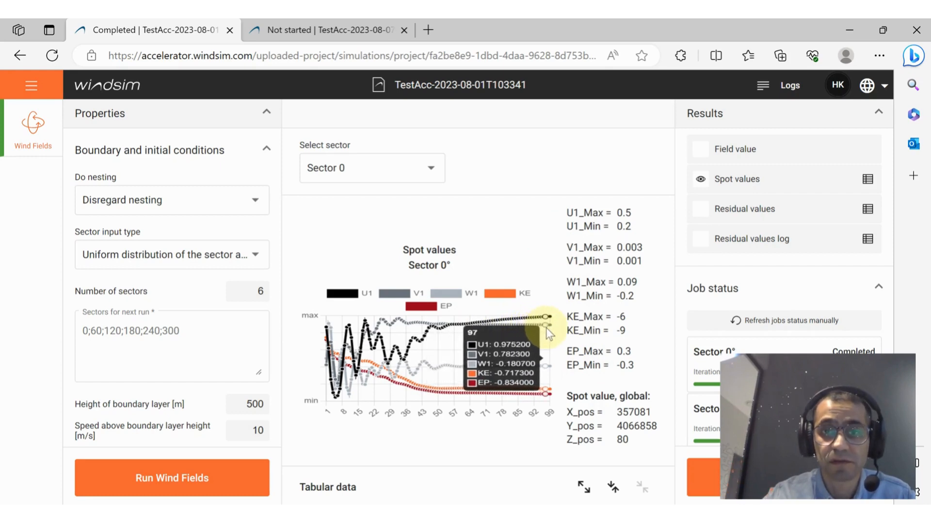
{"action": "left_click", "coordinate": [432, 181]}
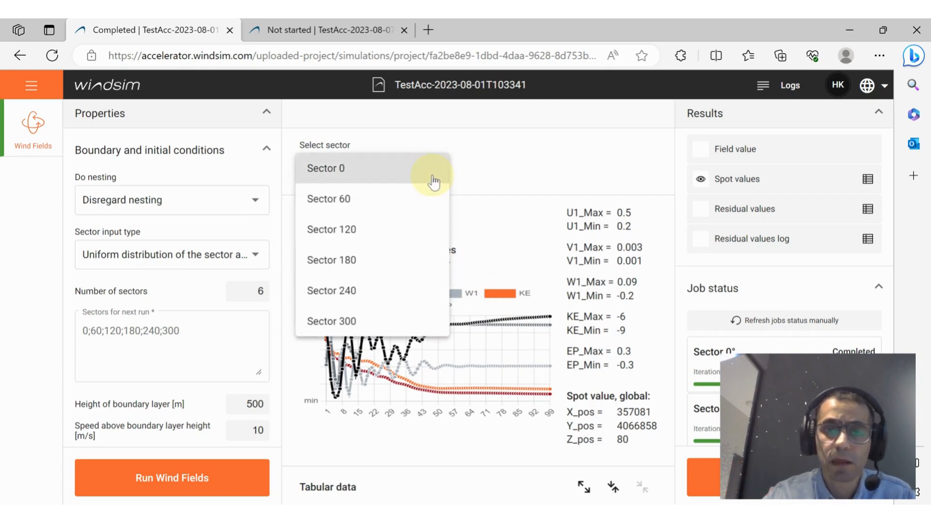
{"action": "left_click", "coordinate": [415, 199]}
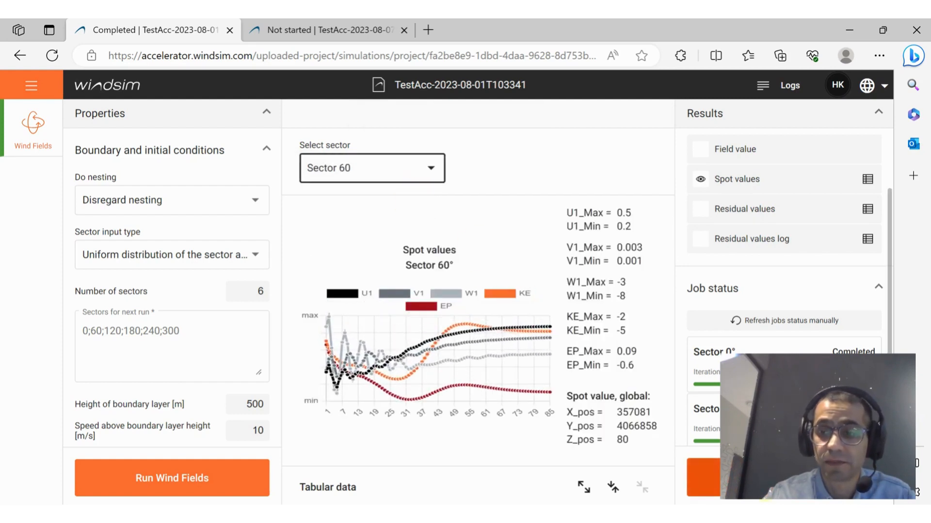
Download the completed project as project.zip and switch to the WindSim 12.0 window with the TestAcc project.
{"action": "left_click", "coordinate": [784, 478]}
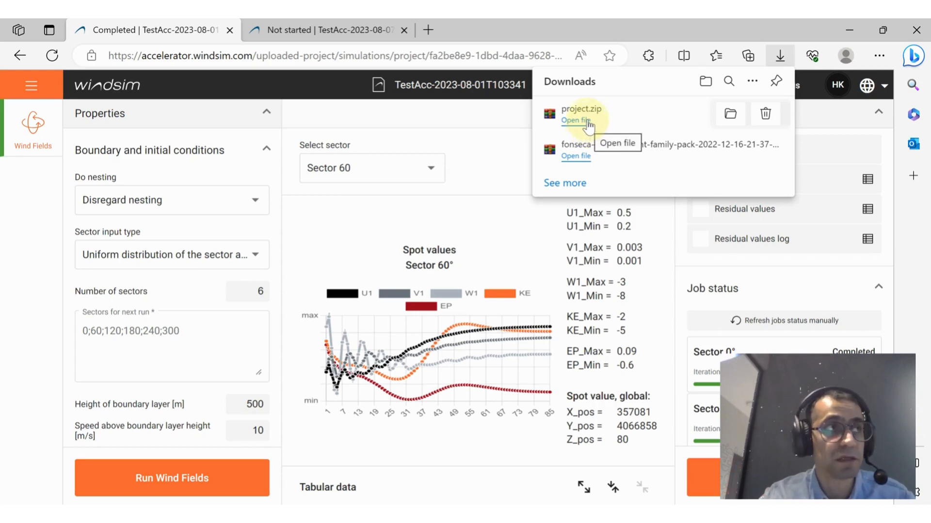
{"action": "mouse_move", "coordinate": [644, 515]}
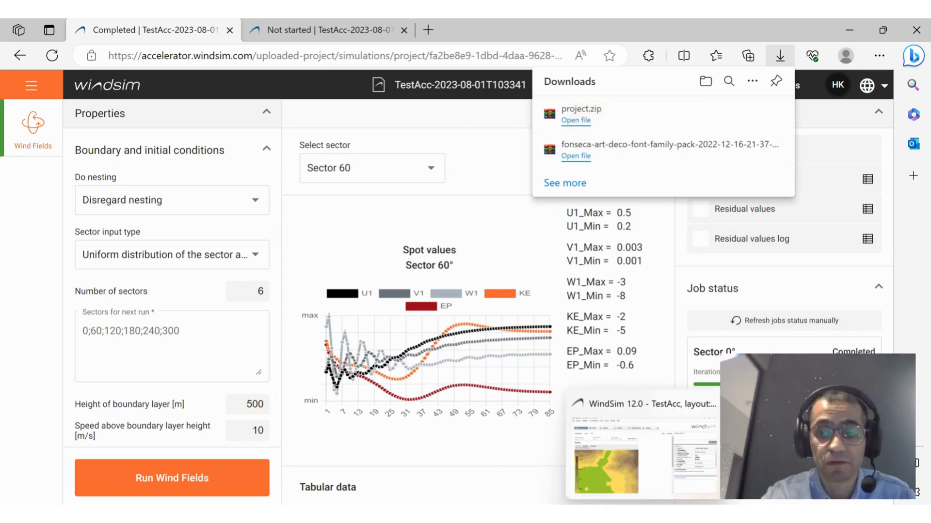
{"action": "left_click", "coordinate": [642, 453]}
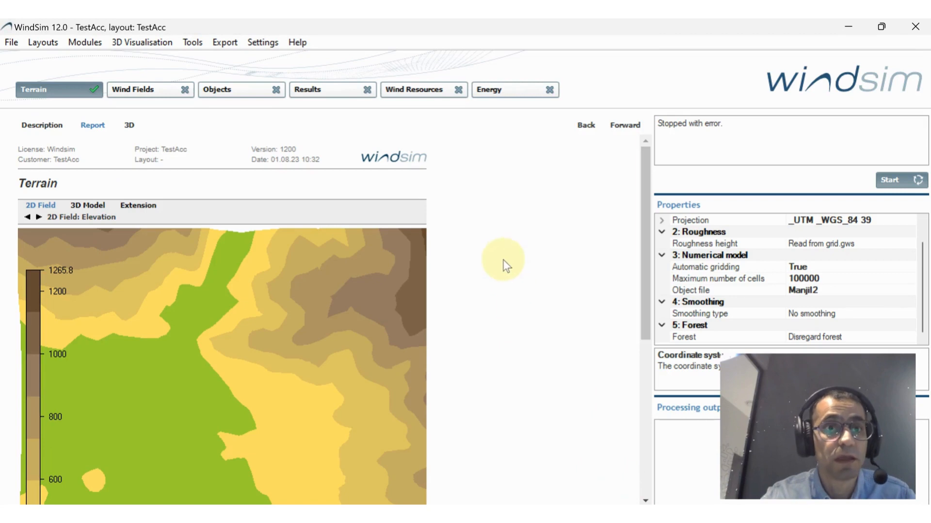